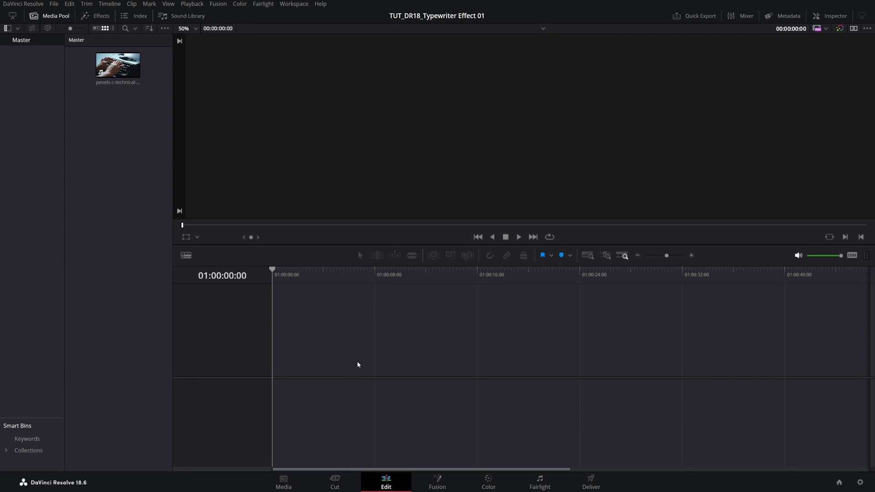
From Effects > Toolbox > Titles, drag Text+ onto the empty timeline.
{"action": "left_click", "coordinate": [95, 16]}
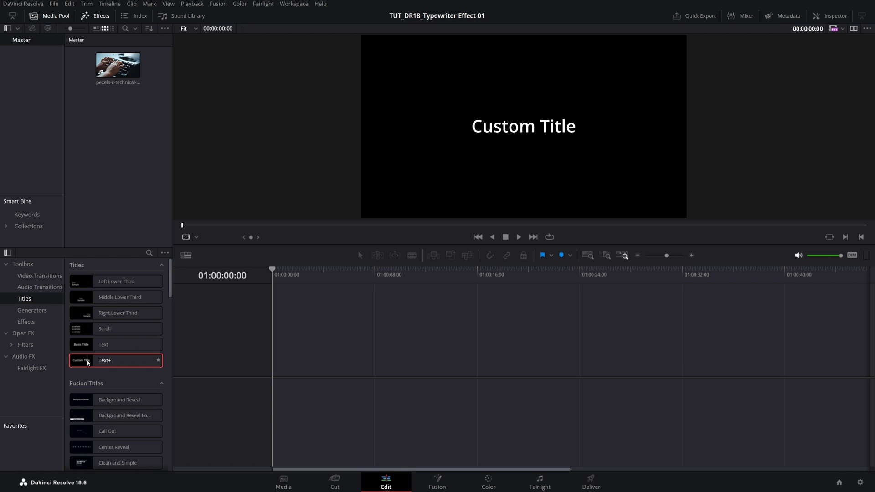
{"action": "mouse_move", "coordinate": [103, 361]}
{"action": "left_mouse_down"}
{"action": "mouse_move", "coordinate": [303, 376]}
{"action": "mouse_move", "coordinate": [299, 361]}
{"action": "left_mouse_up"}
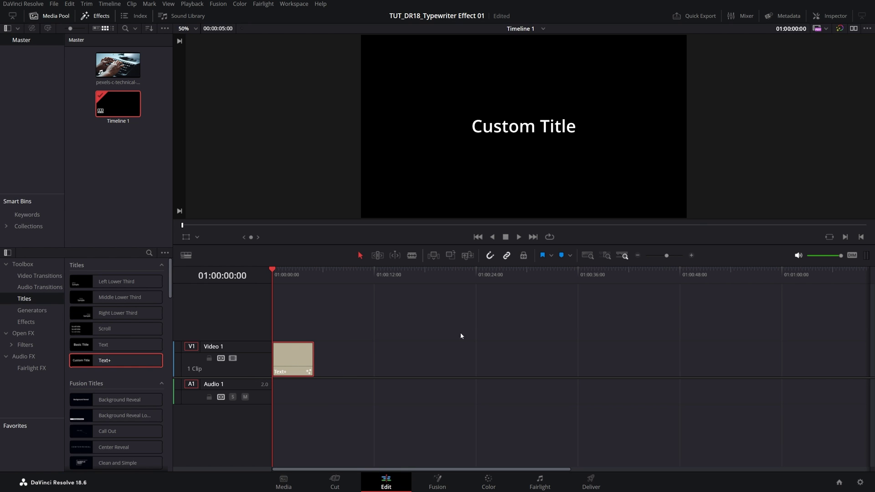
Retype the title as 'TYPEWRITER', enlarge Size to about 0.21, and set Write On End near 0.
{"action": "left_click", "coordinate": [835, 16]}
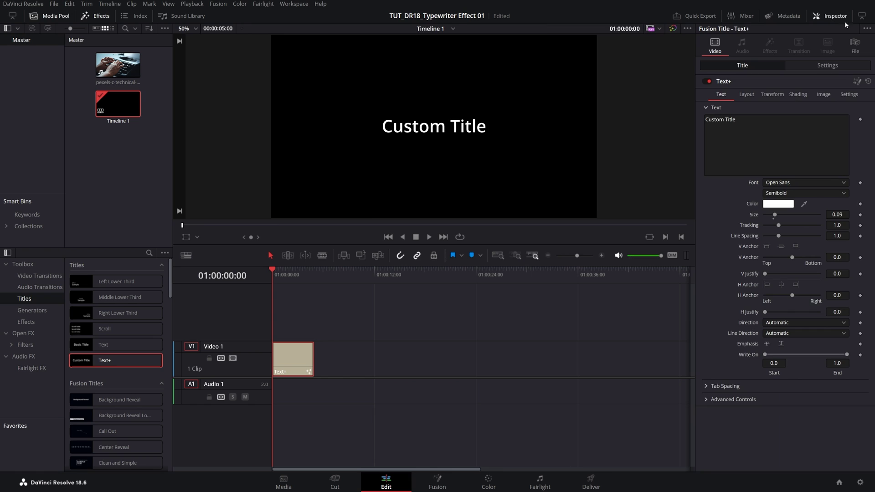
{"action": "left_click", "coordinate": [745, 123]}
{"action": "key", "text": "ctrl+a"}
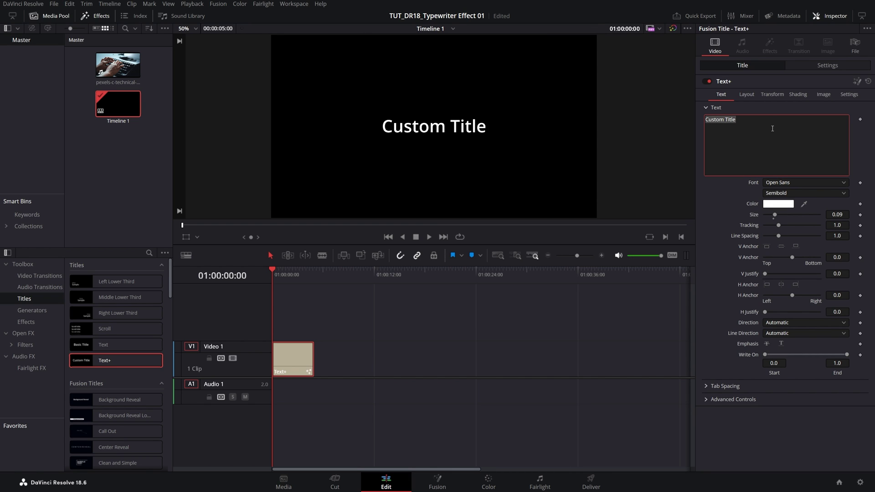
{"action": "type", "text": "TYPEWRITER"}
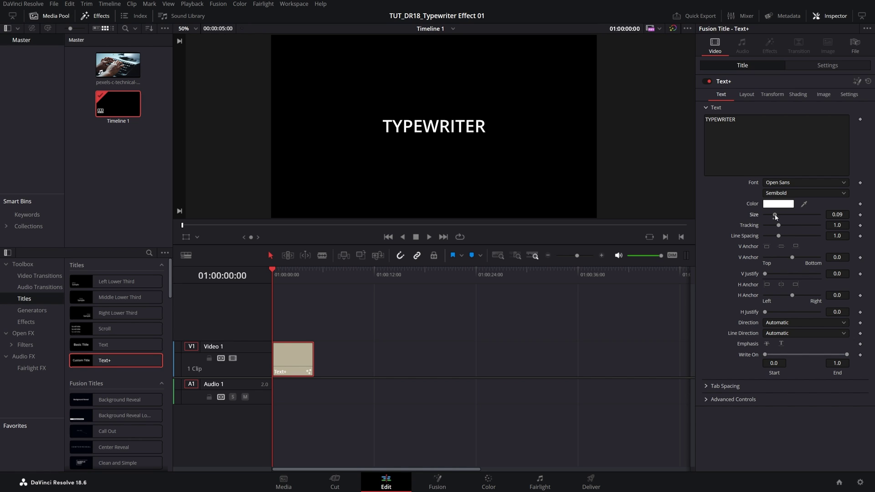
{"action": "left_click_drag", "start_coordinate": [774, 214], "coordinate": [787, 214]}
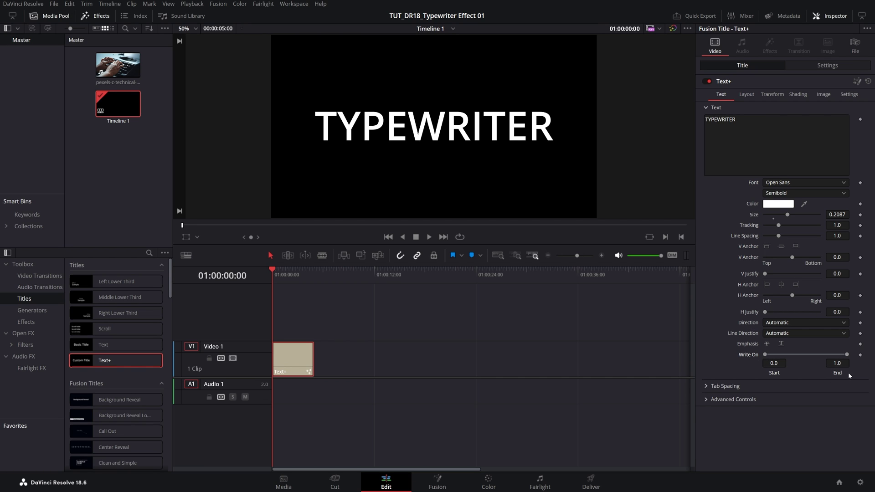
{"action": "left_click_drag", "start_coordinate": [847, 354], "coordinate": [765, 358]}
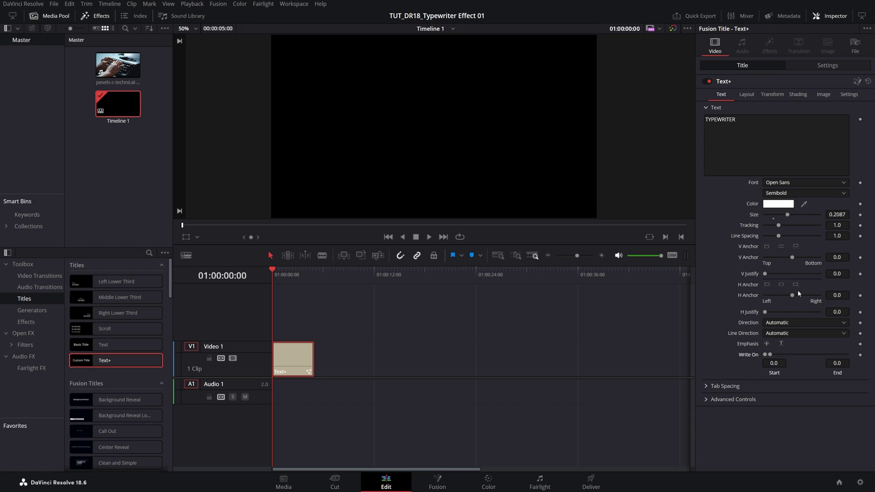
Keyframe Write On End at 0 at the start and 1.0 at 2 seconds, then play from the start.
{"action": "left_click", "coordinate": [860, 355]}
{"action": "left_click_drag", "start_coordinate": [272, 270], "coordinate": [290, 272]}
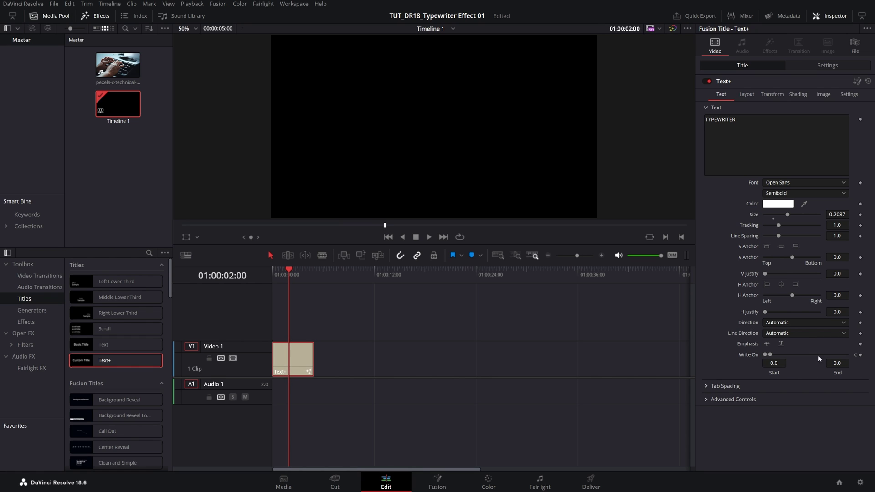
{"action": "left_click_drag", "start_coordinate": [770, 354], "coordinate": [856, 356]}
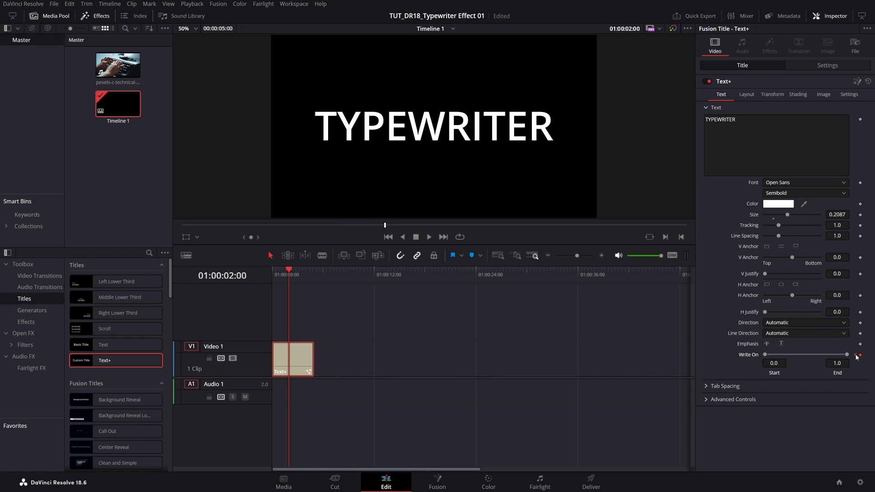
{"action": "key", "text": "Home"}
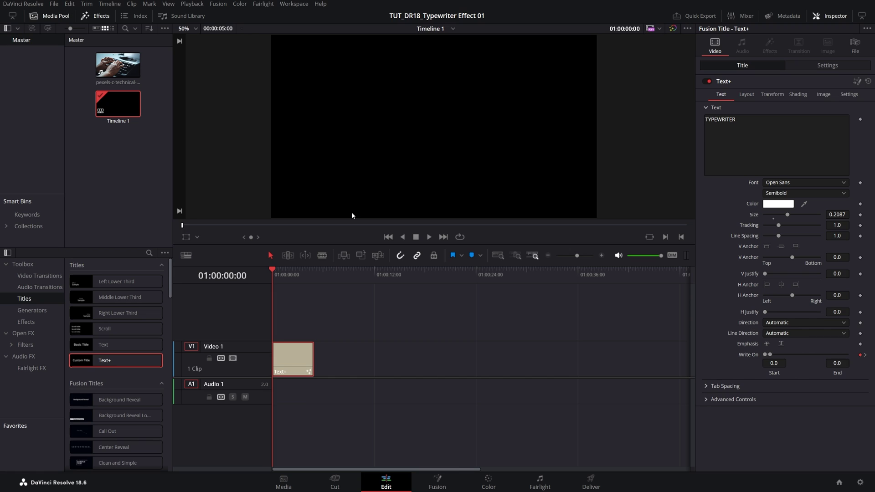
{"action": "key", "text": "space"}
{"action": "key", "text": "space"}
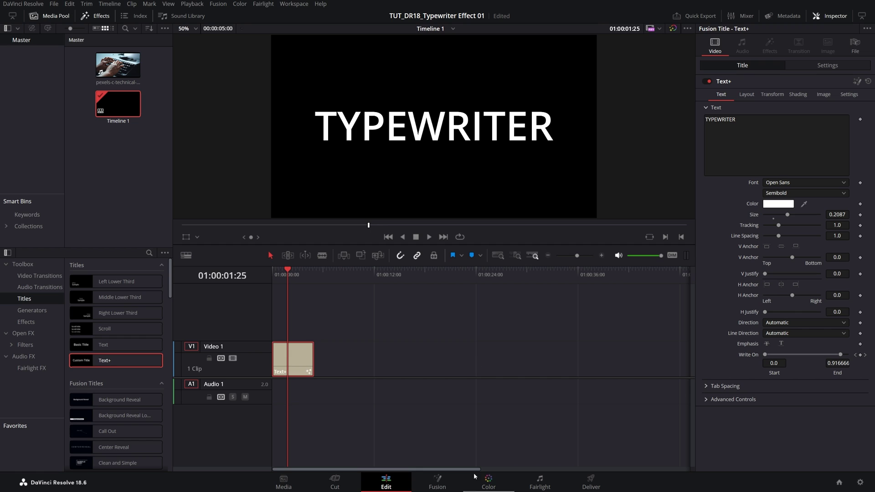
{"action": "left_click", "coordinate": [437, 482]}
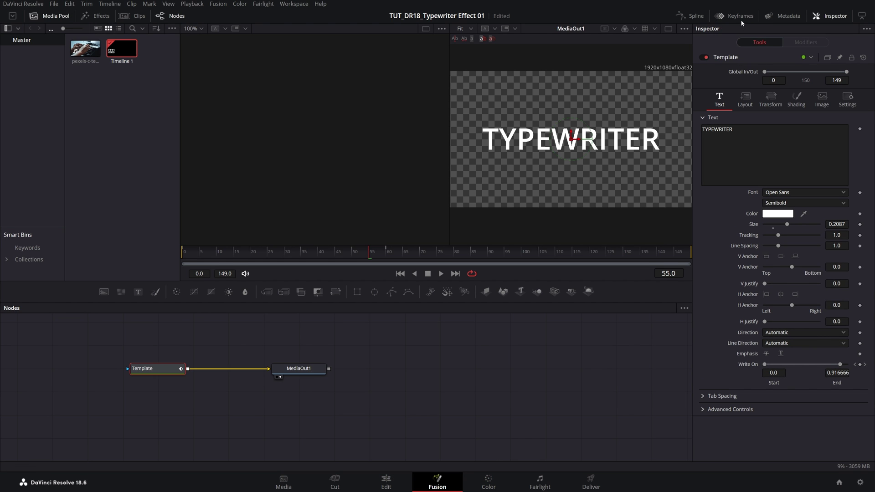
{"action": "left_click", "coordinate": [734, 15]}
{"action": "left_click", "coordinate": [362, 330]}
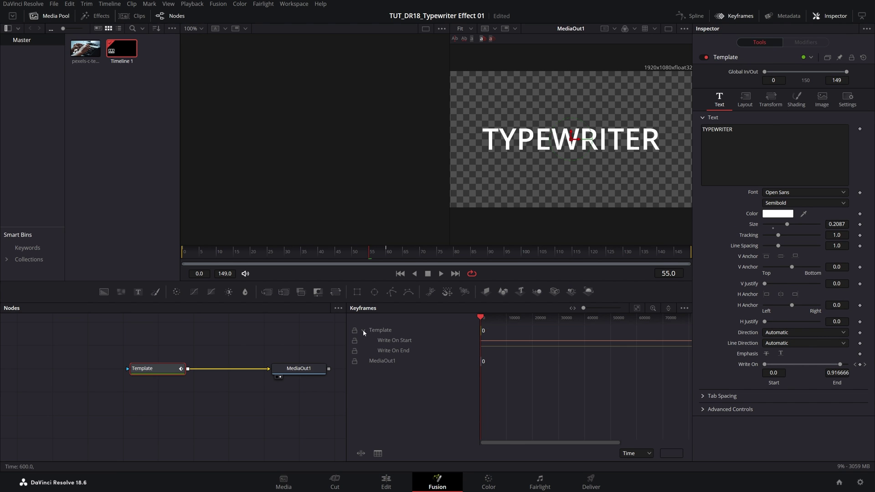
{"action": "left_click", "coordinate": [637, 308]}
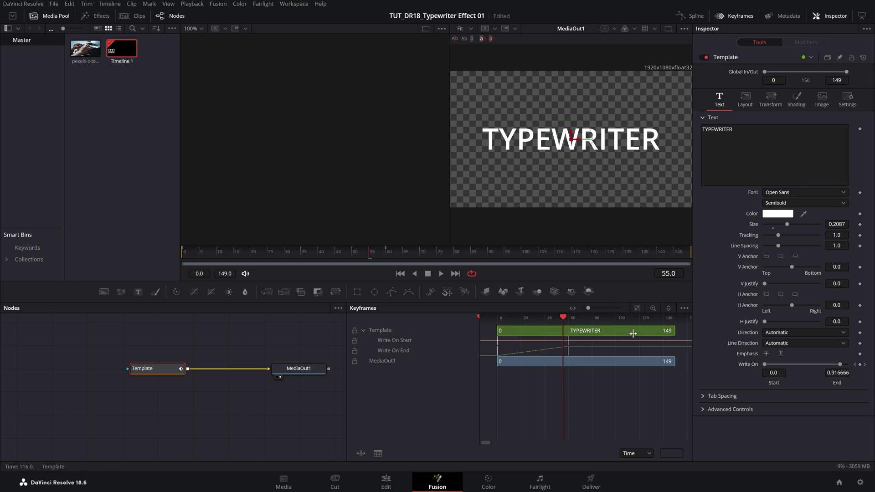
{"action": "key", "text": "Left"}
{"action": "key", "text": "Left"}
{"action": "key", "text": "Left"}
{"action": "key", "text": "Left"}
{"action": "key", "text": "Left"}
{"action": "key", "text": "Left"}
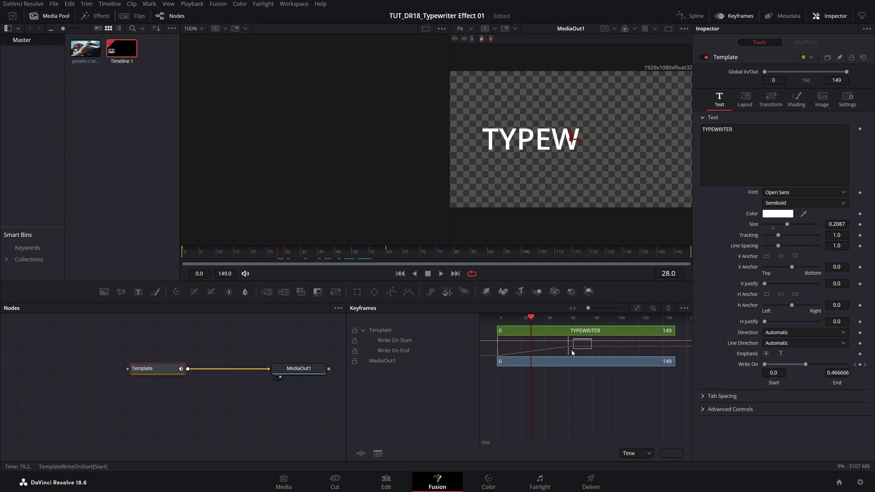
{"action": "left_click_drag", "start_coordinate": [572, 353], "coordinate": [567, 350]}
{"action": "left_click_drag", "start_coordinate": [568, 353], "coordinate": [579, 352]}
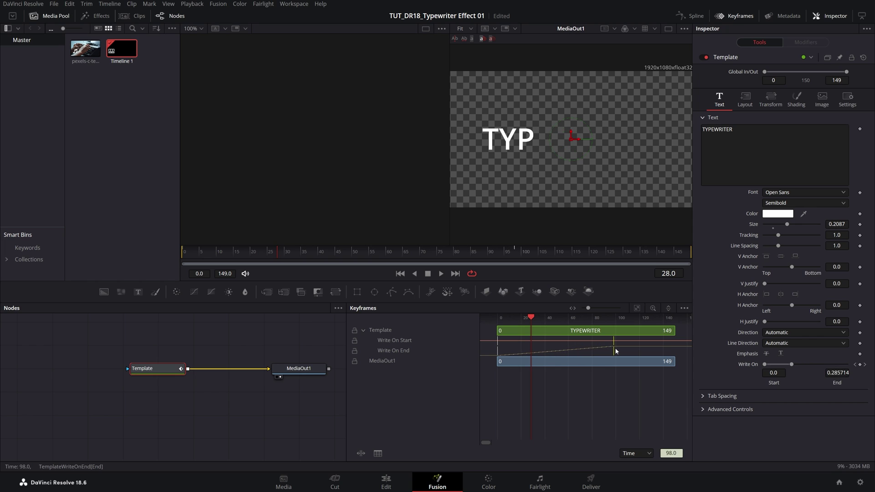
{"action": "mouse_move", "coordinate": [580, 353]}
{"action": "left_mouse_down"}
{"action": "mouse_move", "coordinate": [615, 353]}
{"action": "mouse_move", "coordinate": [567, 351]}
{"action": "left_mouse_up"}
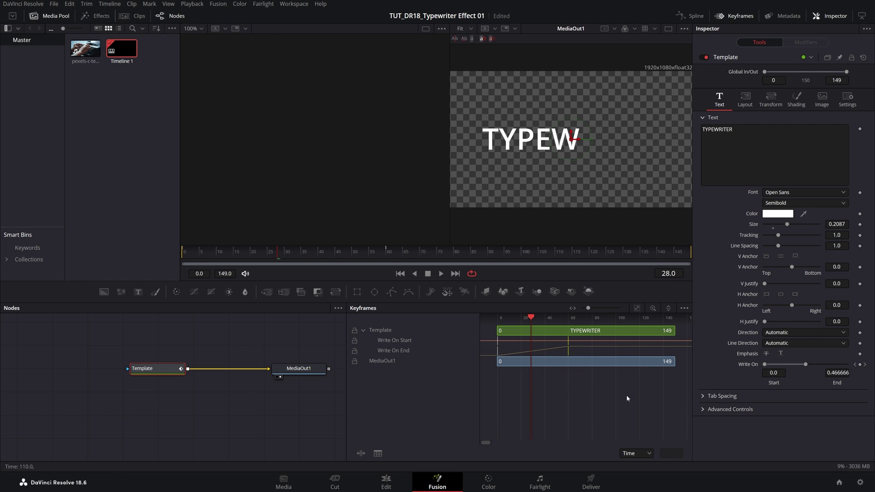
Back on the Edit timeline, scrub the animation and drag the pexels typewriter clip in.
{"action": "left_click", "coordinate": [386, 482]}
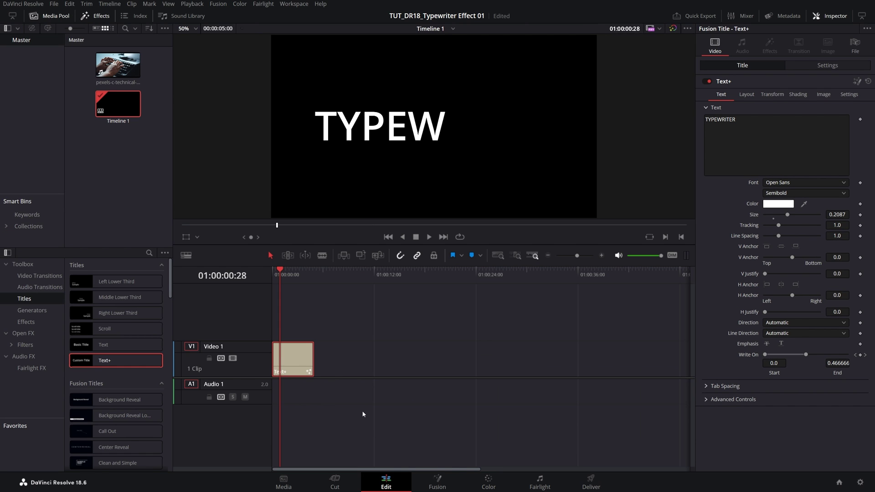
{"action": "mouse_move", "coordinate": [276, 274]}
{"action": "left_mouse_down"}
{"action": "mouse_move", "coordinate": [301, 274]}
{"action": "mouse_move", "coordinate": [283, 276]}
{"action": "left_mouse_up"}
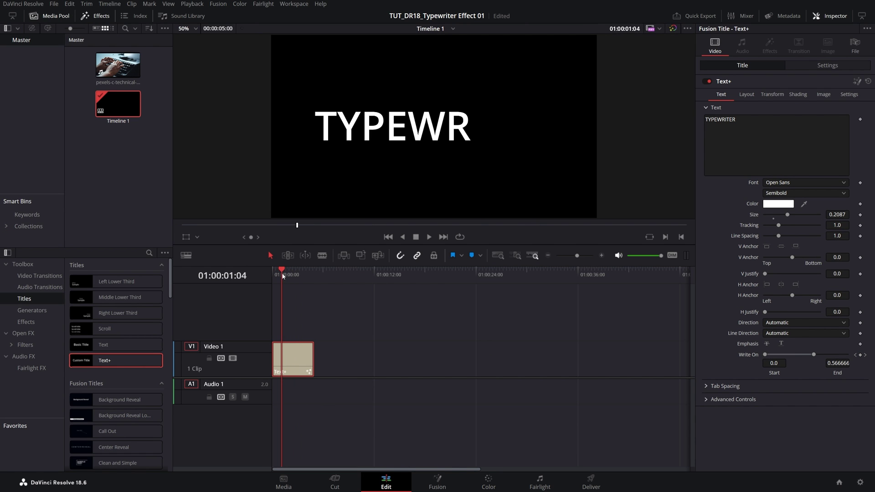
{"action": "left_click", "coordinate": [374, 329]}
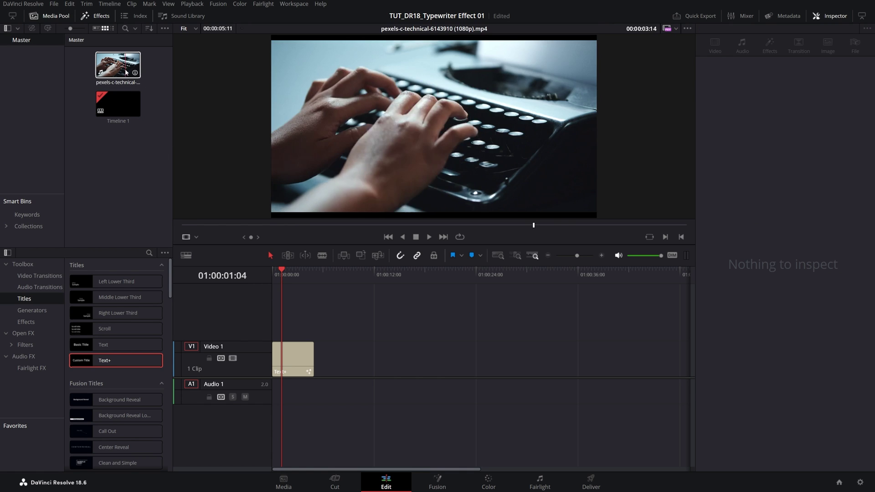
{"action": "mouse_move", "coordinate": [129, 71]}
{"action": "left_mouse_down"}
{"action": "mouse_move", "coordinate": [357, 370]}
{"action": "mouse_move", "coordinate": [325, 378]}
{"action": "left_mouse_up"}
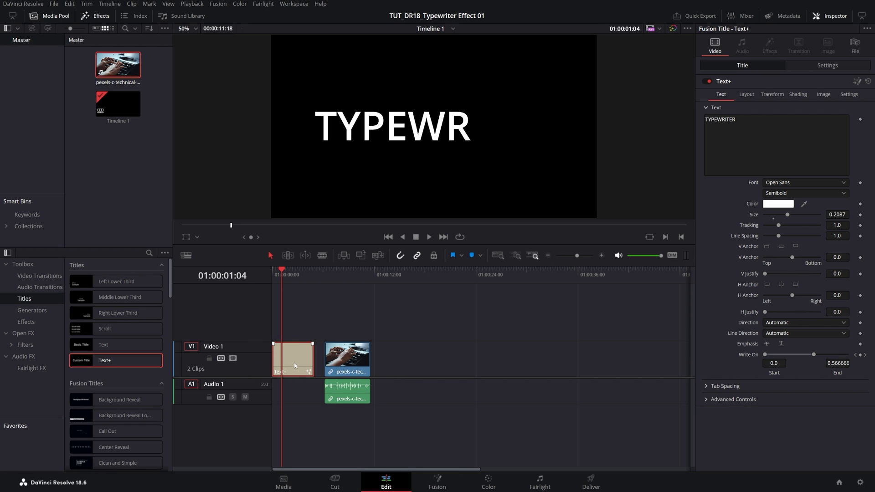
Move the title to V2, save, delete the clip's audio, and slide the video to the start.
{"action": "left_click_drag", "start_coordinate": [294, 363], "coordinate": [318, 311]}
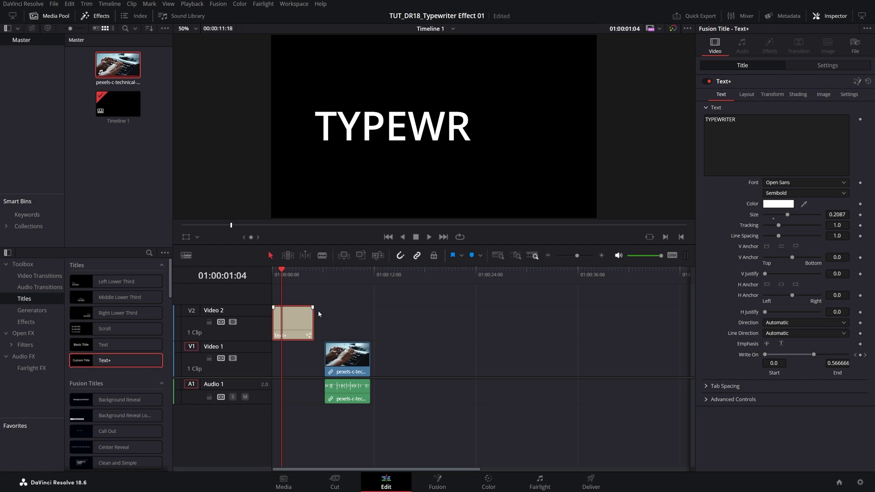
{"action": "key", "text": "ctrl+s"}
{"action": "left_click", "coordinate": [350, 392]}
{"action": "key", "text": "Delete"}
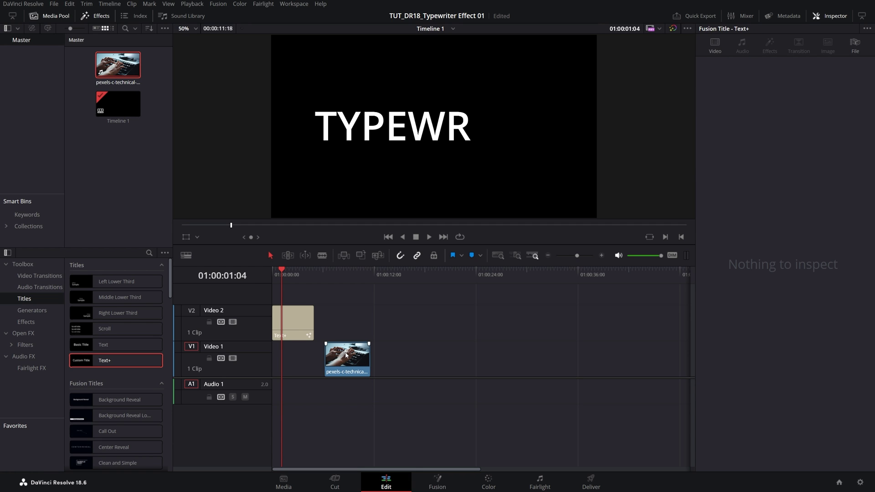
{"action": "left_click_drag", "start_coordinate": [345, 353], "coordinate": [293, 353]}
Save and play the edit from the start, then stop playback.
{"action": "key", "text": "Home"}
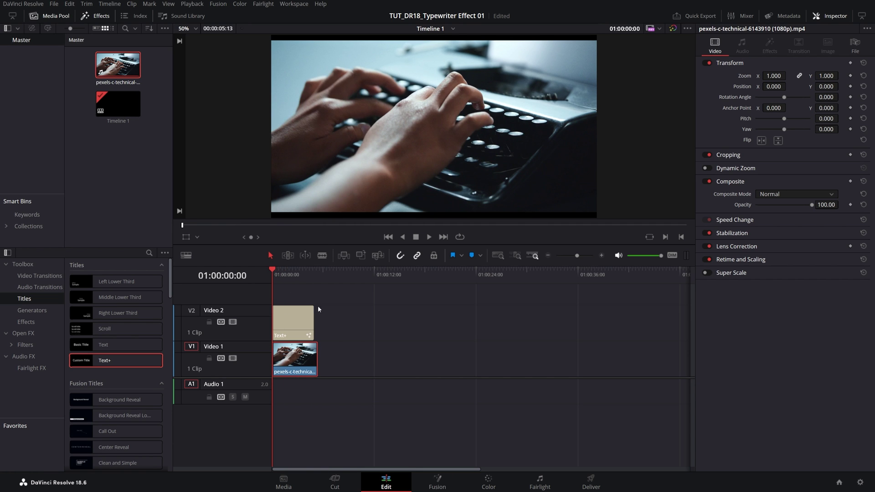
{"action": "key", "text": "ctrl+s"}
{"action": "key", "text": "space"}
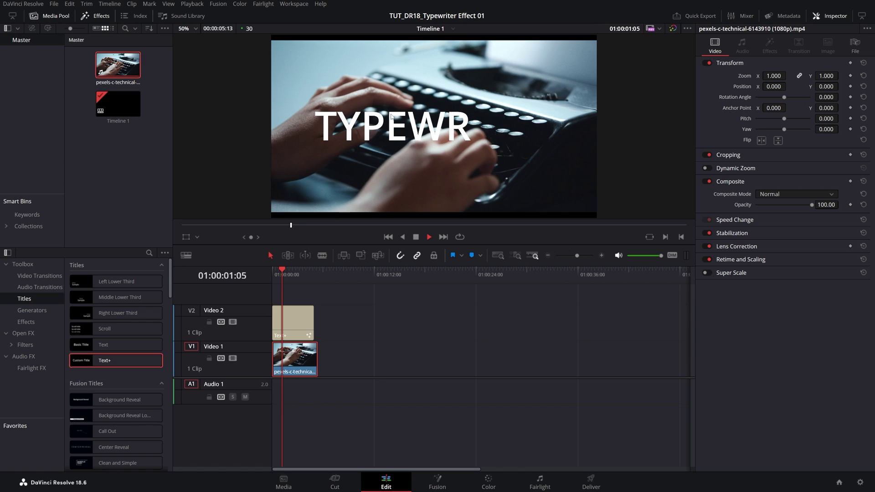
{"action": "key", "text": "space"}
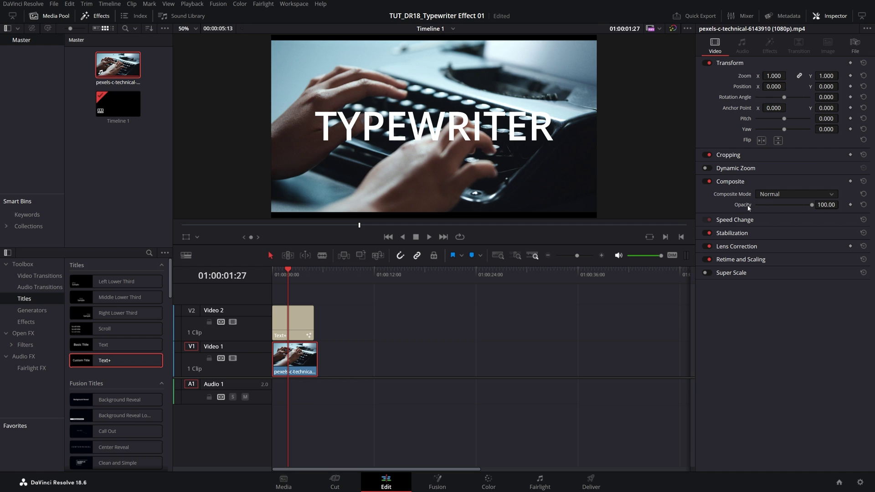
Lower the video's Composite Opacity to 27.48 and replay from the start.
{"action": "left_click_drag", "start_coordinate": [812, 205], "coordinate": [771, 204]}
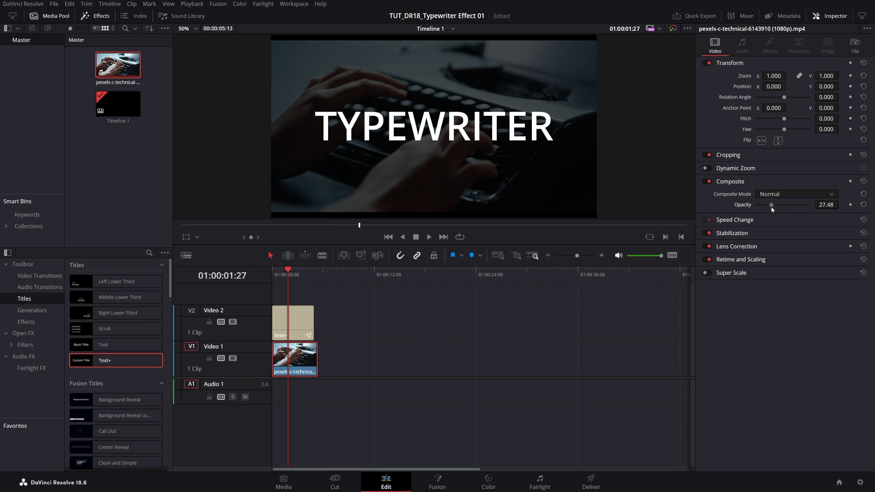
{"action": "key", "text": "Home"}
{"action": "key", "text": "space"}
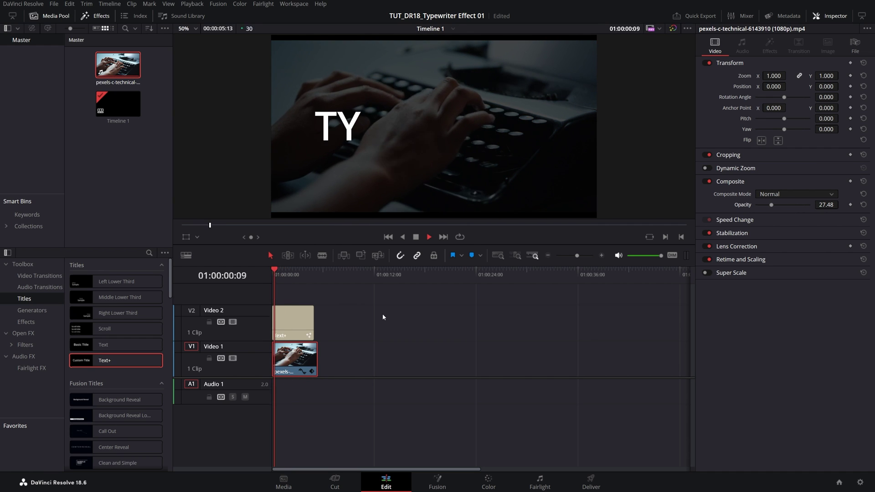